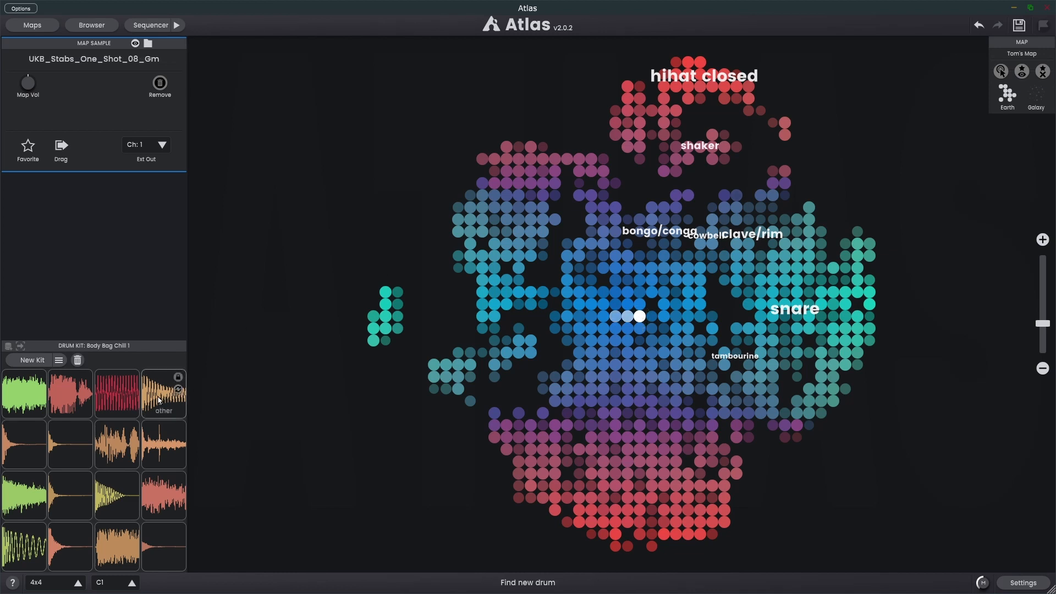
Step: Select the TC_SR_P14_PulseBass02_1_127-G1 drum in the kit and view its advanced sample controls, closing them again
{"action": "left_click", "coordinate": [177, 392]}
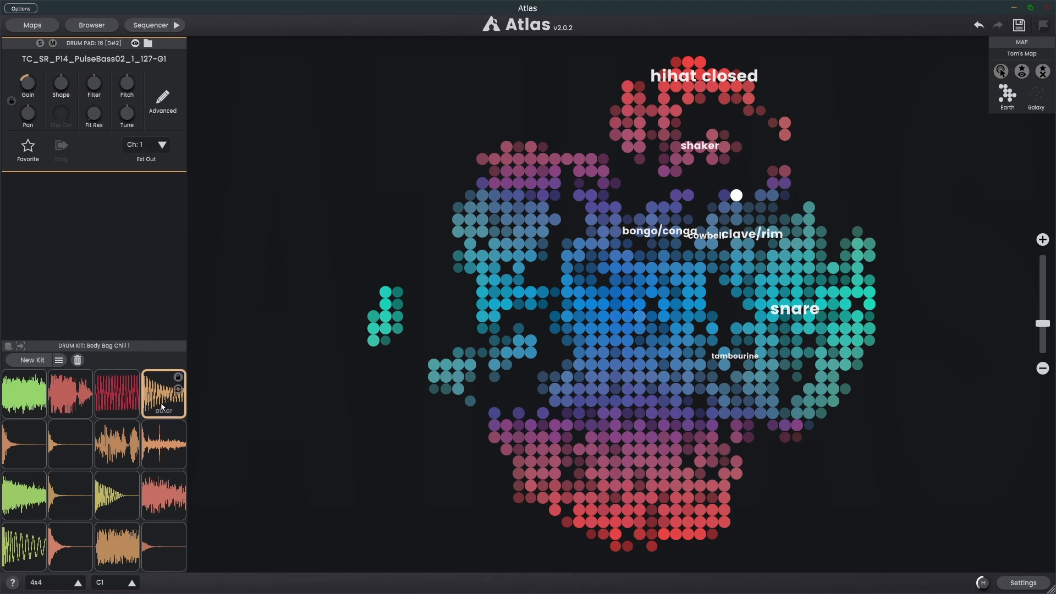
{"action": "mouse_move", "coordinate": [86, 121]}
{"action": "left_click", "coordinate": [159, 102]}
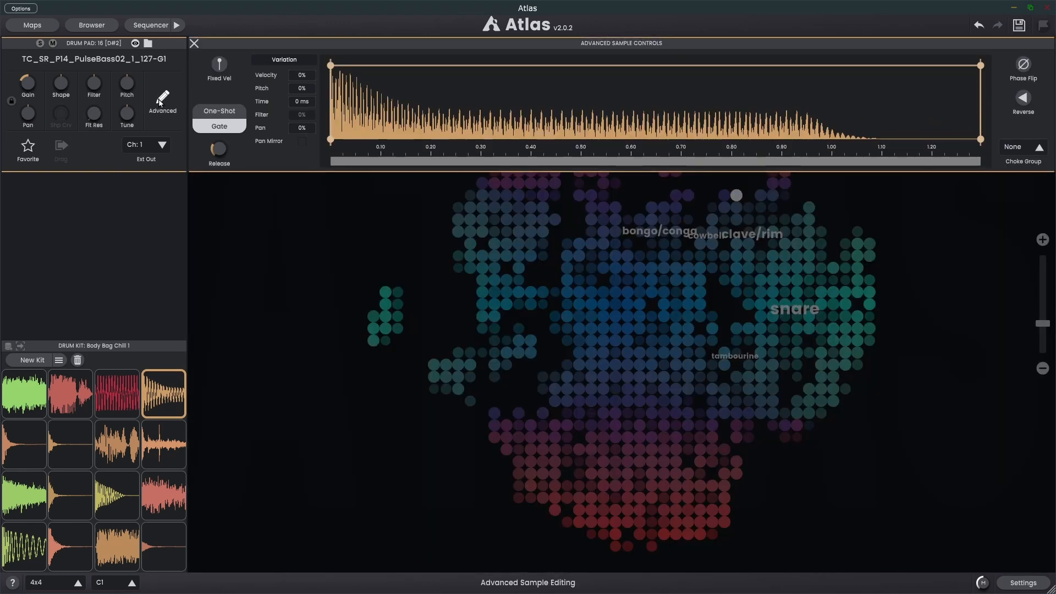
{"action": "left_click", "coordinate": [160, 103]}
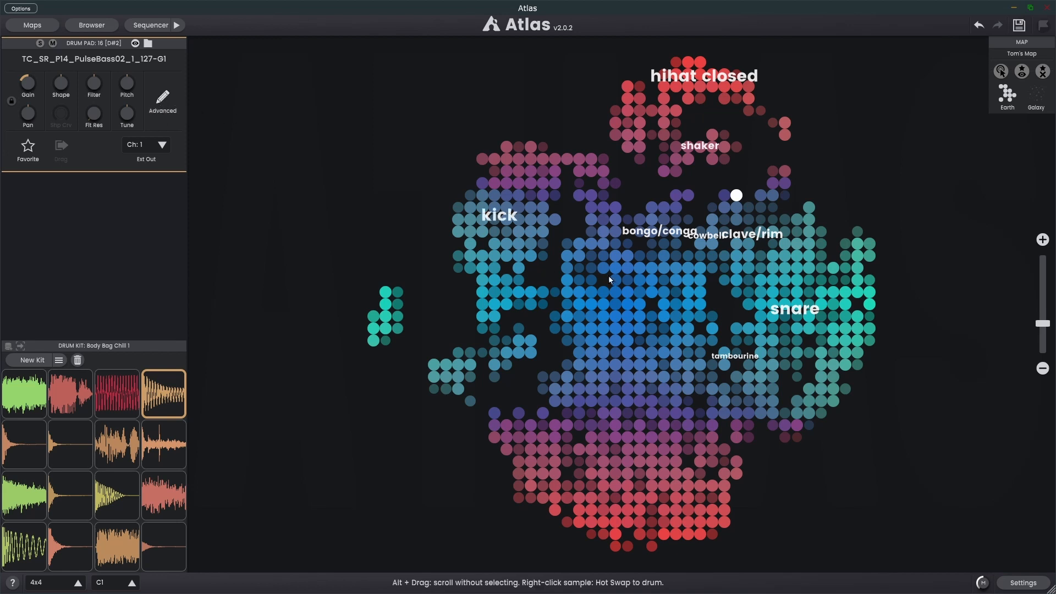
Step: Select the OLIVER_one_shot_bass_C0_51_C sample and locate it both on the map and in its file folder
{"action": "left_click", "coordinate": [640, 282]}
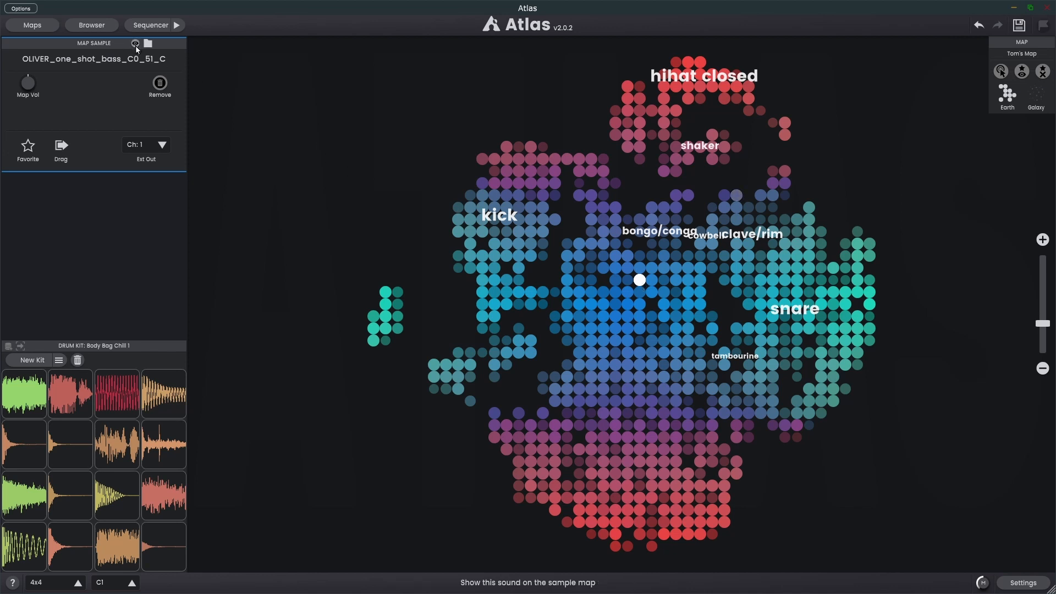
{"action": "left_click", "coordinate": [136, 46]}
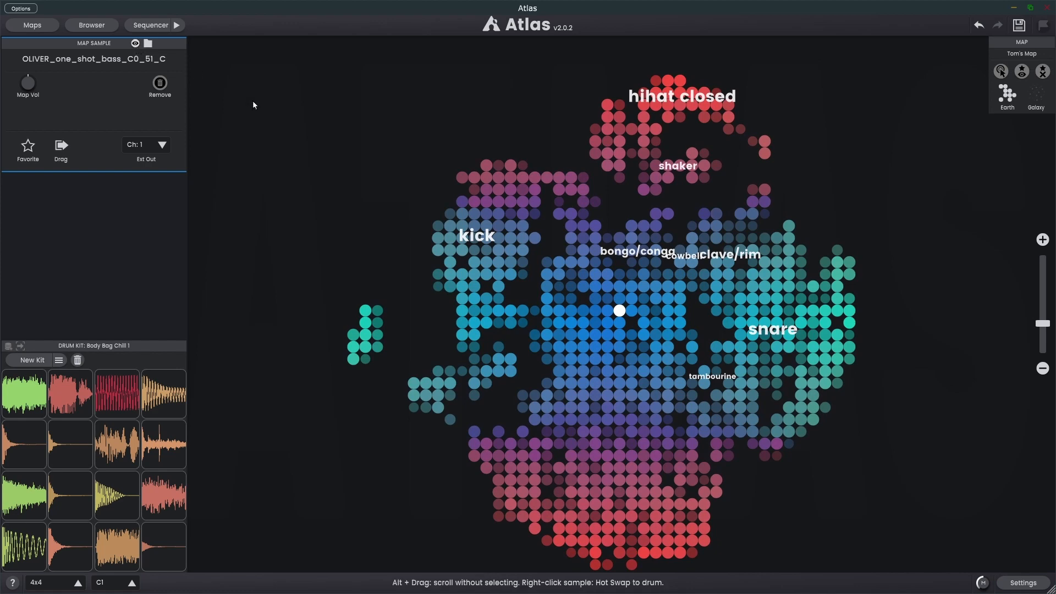
{"action": "scroll", "coordinate": [499, 225], "scroll_direction": "up", "scroll_amount": 5}
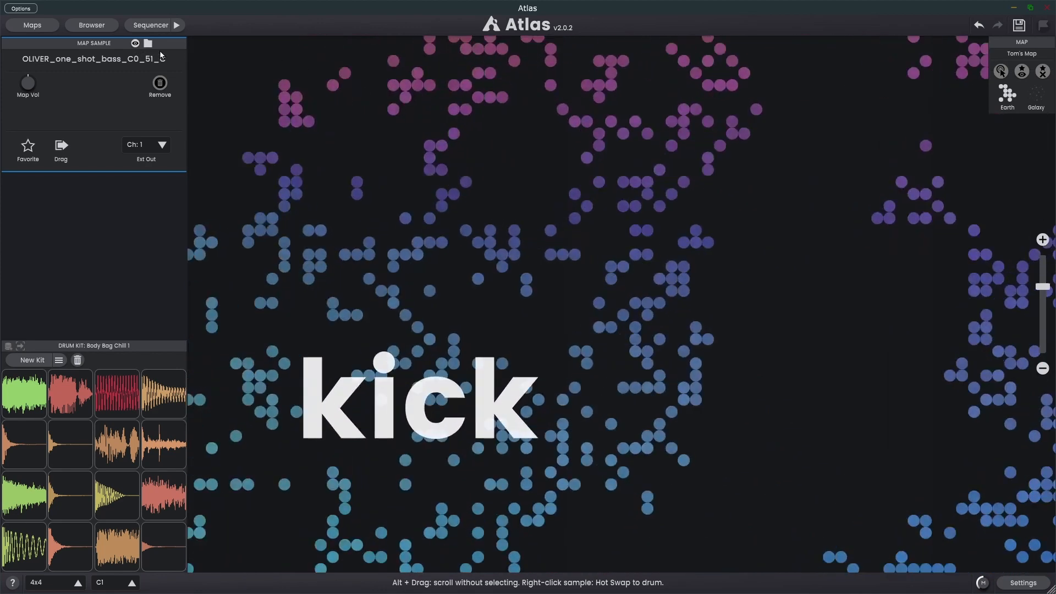
{"action": "left_click", "coordinate": [136, 46]}
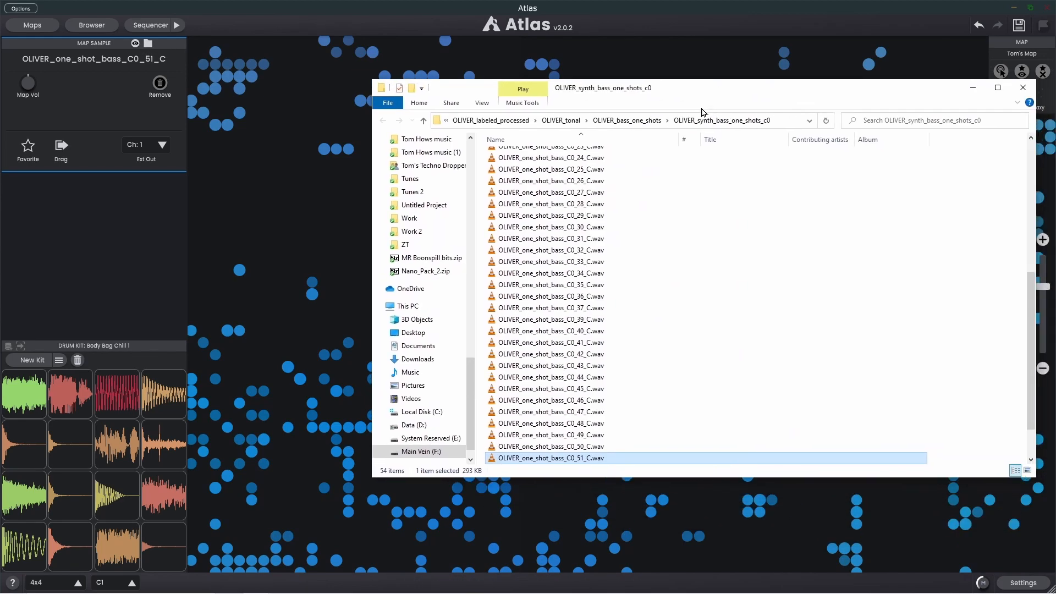
{"action": "scroll", "coordinate": [620, 265], "scroll_direction": "down", "scroll_amount": 1}
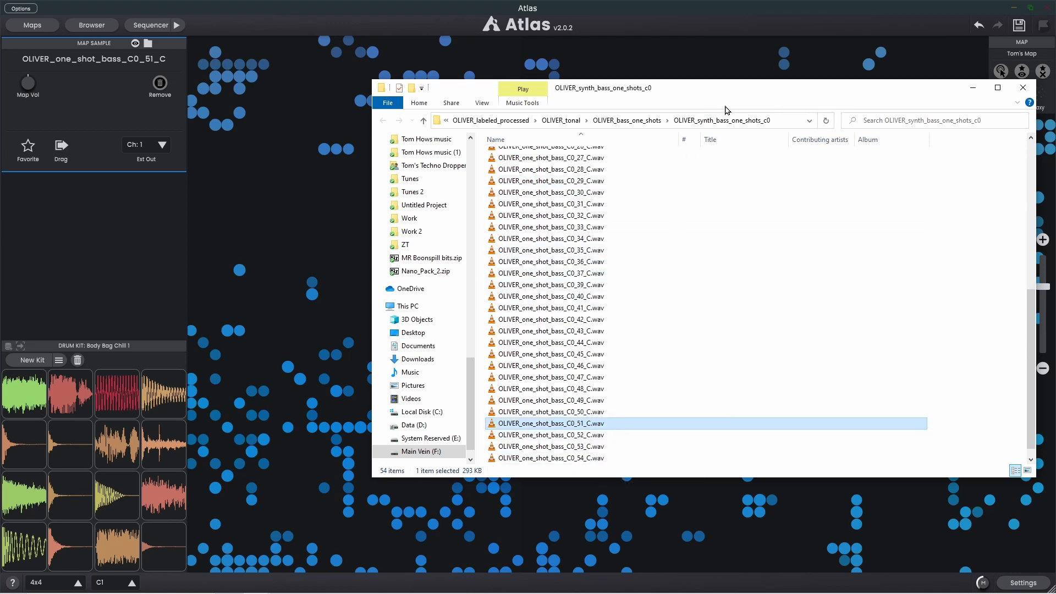
{"action": "left_click_drag", "start_coordinate": [713, 90], "coordinate": [1055, 206]}
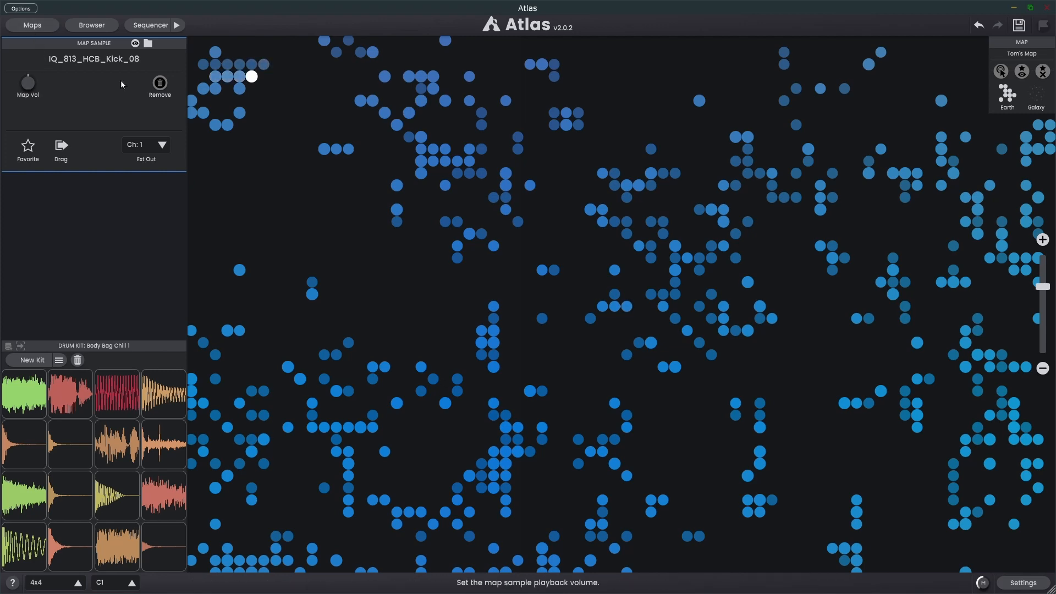
Step: Bring up the removal options for the IQ_813_HCB_Kick_08 map sample and cancel them
{"action": "left_click", "coordinate": [160, 84]}
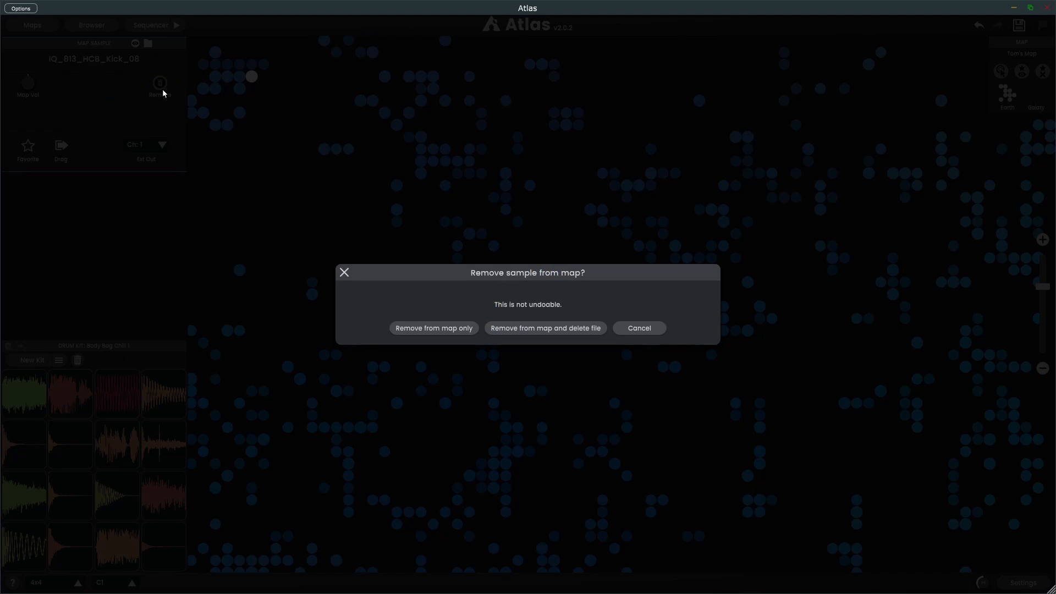
{"action": "left_click", "coordinate": [641, 329]}
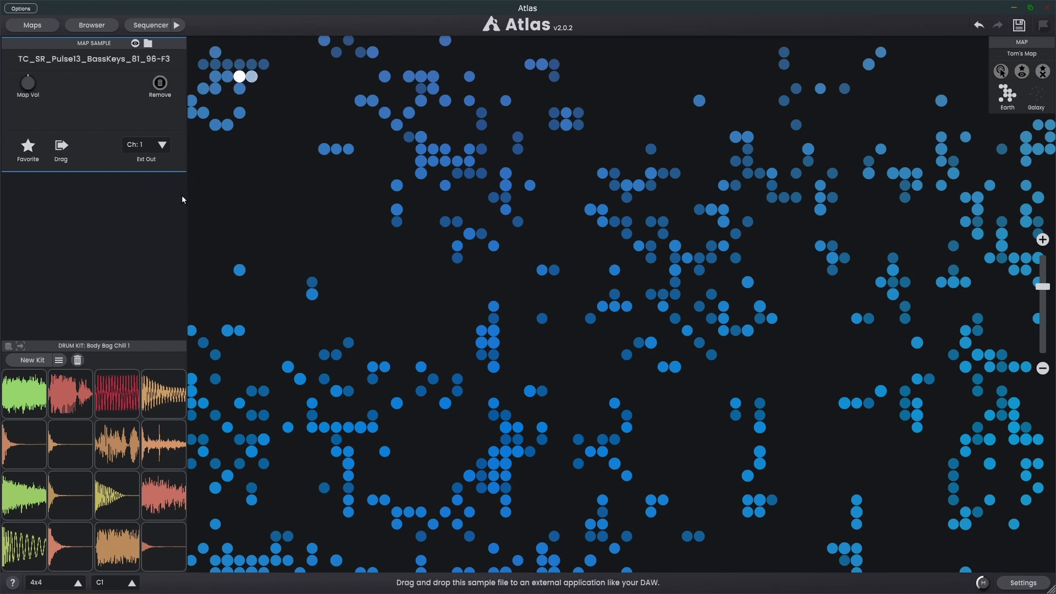
Step: Highlight the favorite samples across the whole map and return to showing all samples
{"action": "scroll", "coordinate": [631, 180], "scroll_direction": "down", "scroll_amount": 5}
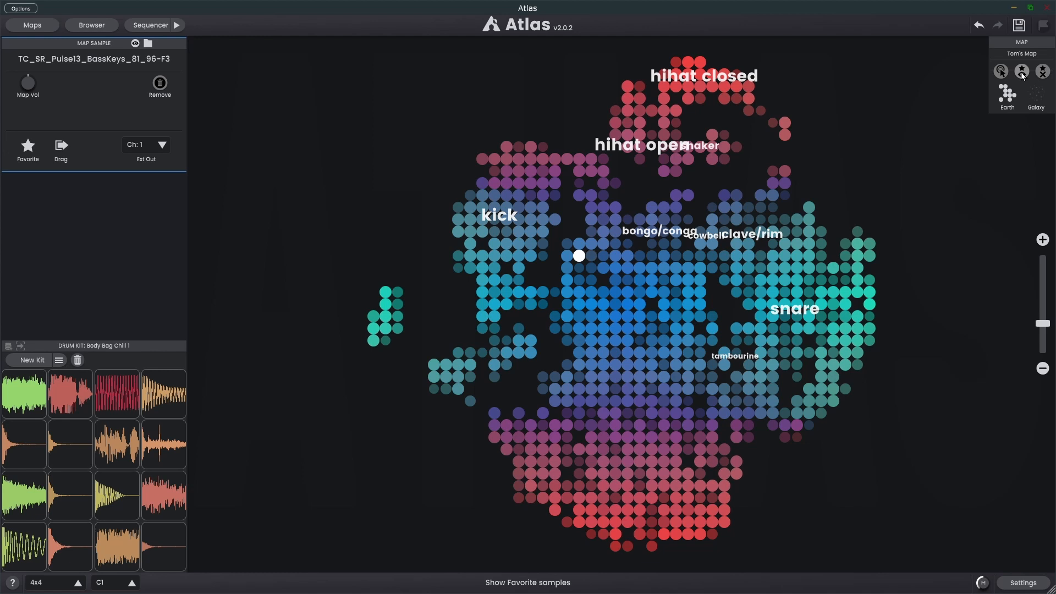
{"action": "left_click", "coordinate": [1022, 72]}
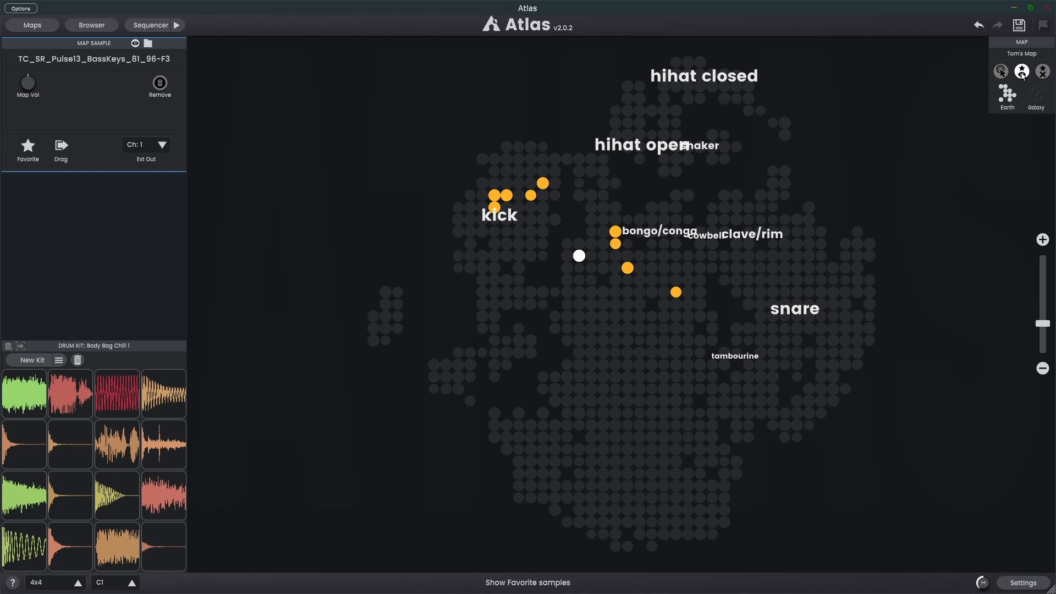
{"action": "left_click", "coordinate": [1022, 72]}
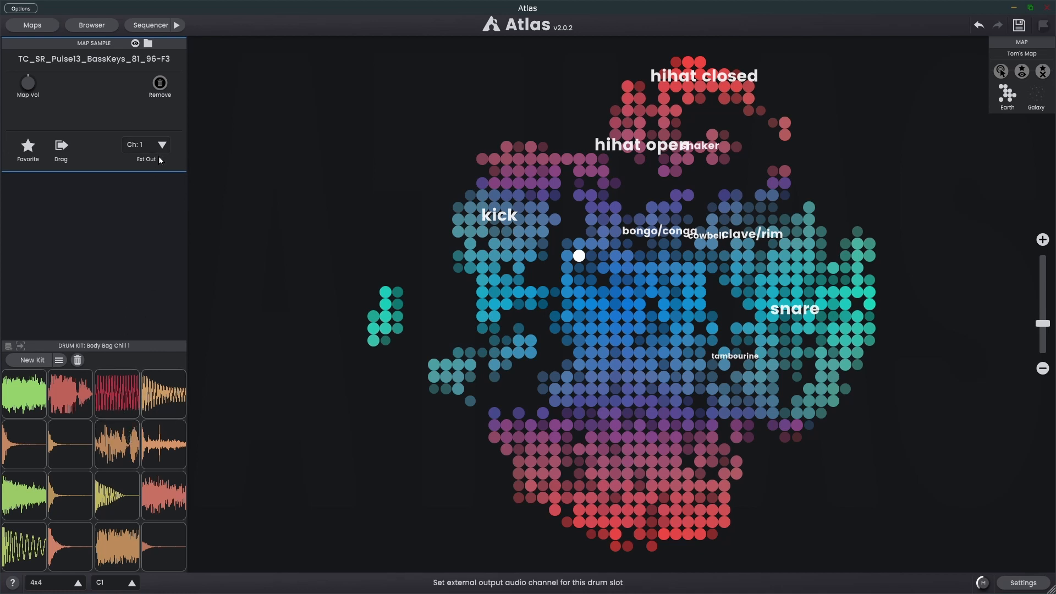
Step: Open the sequencer and start playback of the Body Bag Chill 1 sequence
{"action": "left_click", "coordinate": [149, 26]}
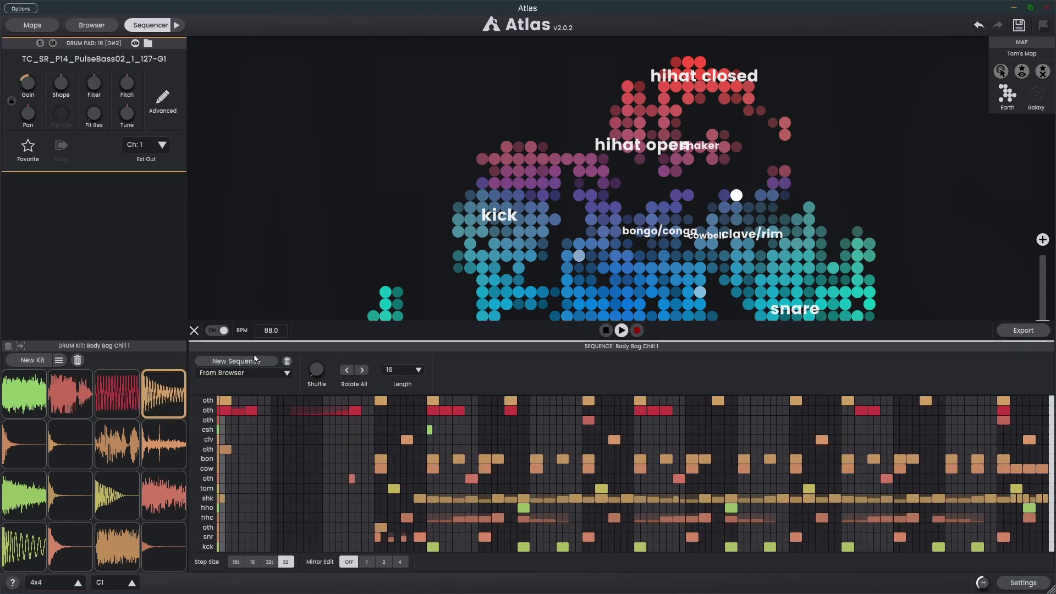
{"action": "left_click", "coordinate": [621, 331]}
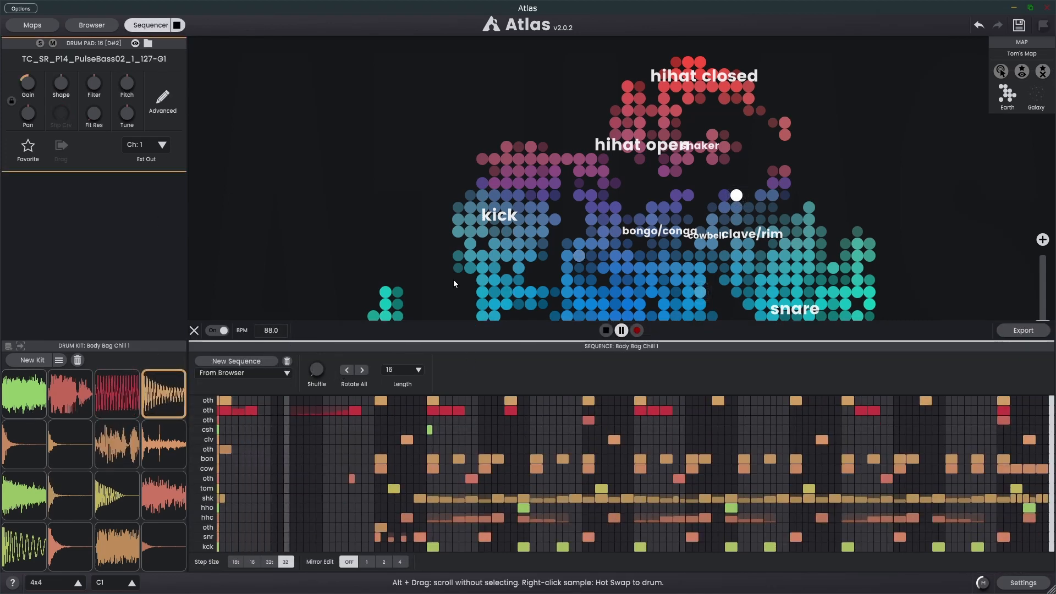
Step: Audition the PulseBass drum by switching its solo on and off, followed by its mute on and off
{"action": "left_click", "coordinate": [40, 43]}
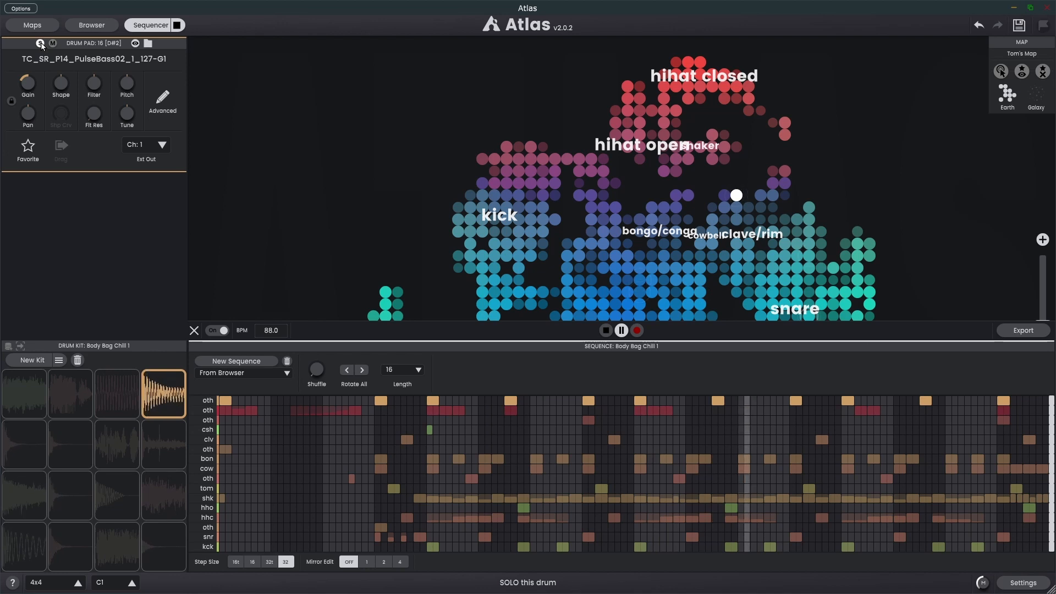
{"action": "left_click", "coordinate": [40, 43]}
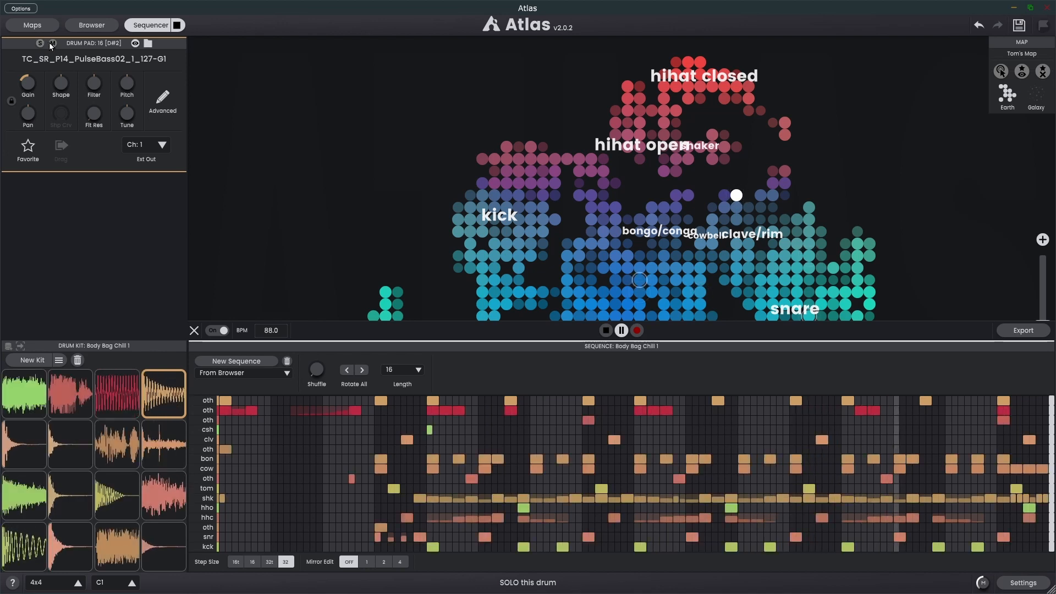
{"action": "left_click", "coordinate": [52, 43]}
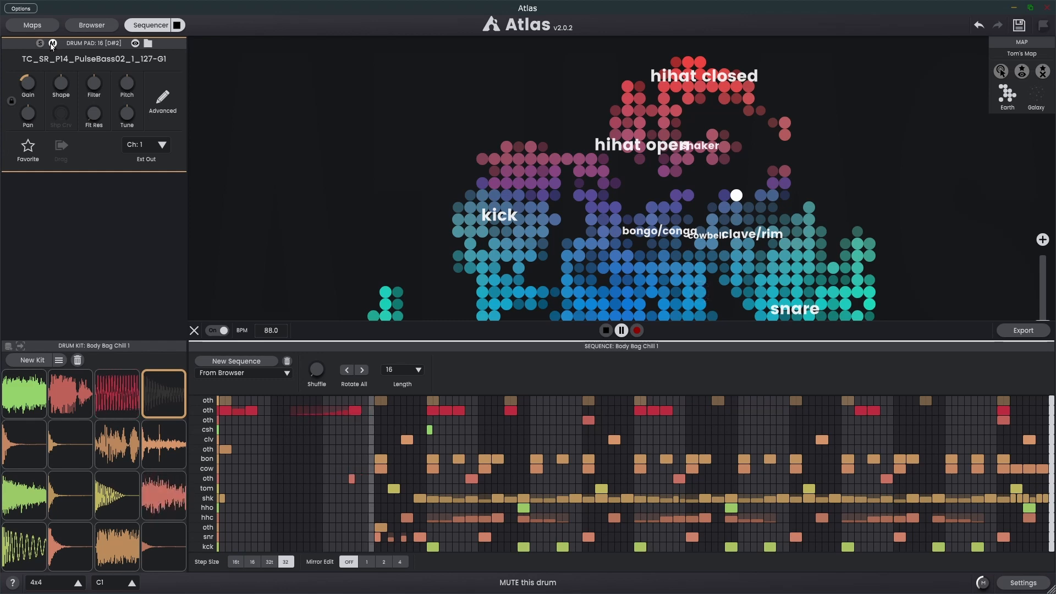
{"action": "left_click", "coordinate": [52, 44]}
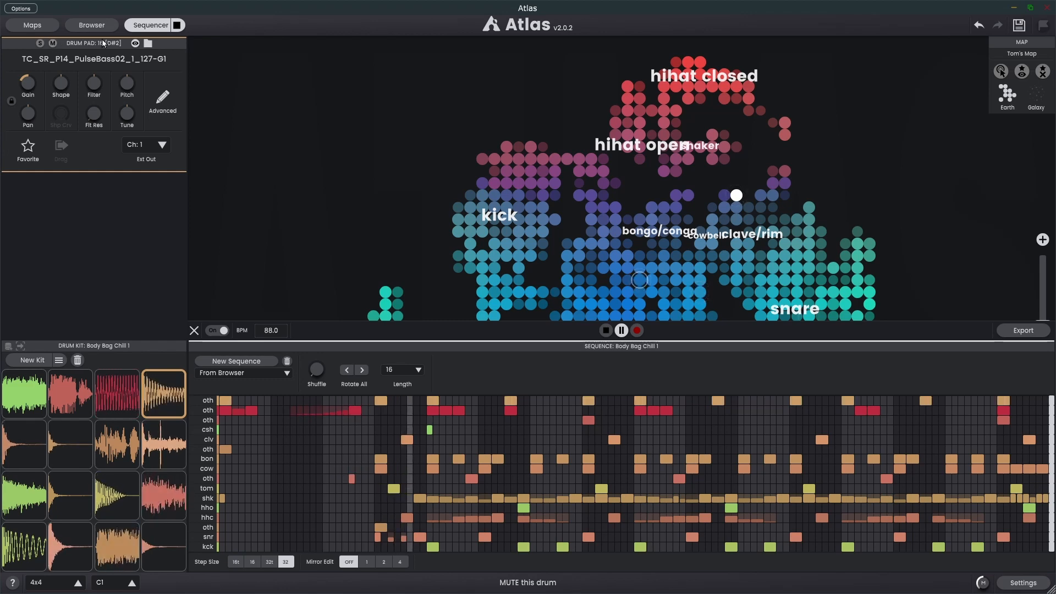
Step: Locate the PulseBass drum on the map and show its source file Body Bag Chill 1.flx in its folder
{"action": "left_click", "coordinate": [135, 44]}
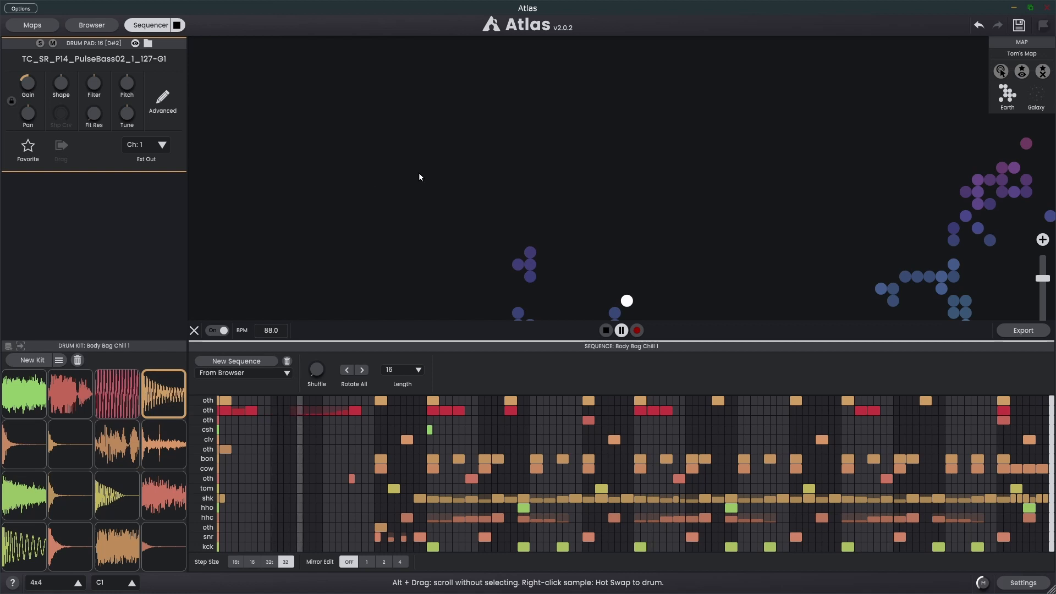
{"action": "left_click", "coordinate": [148, 43]}
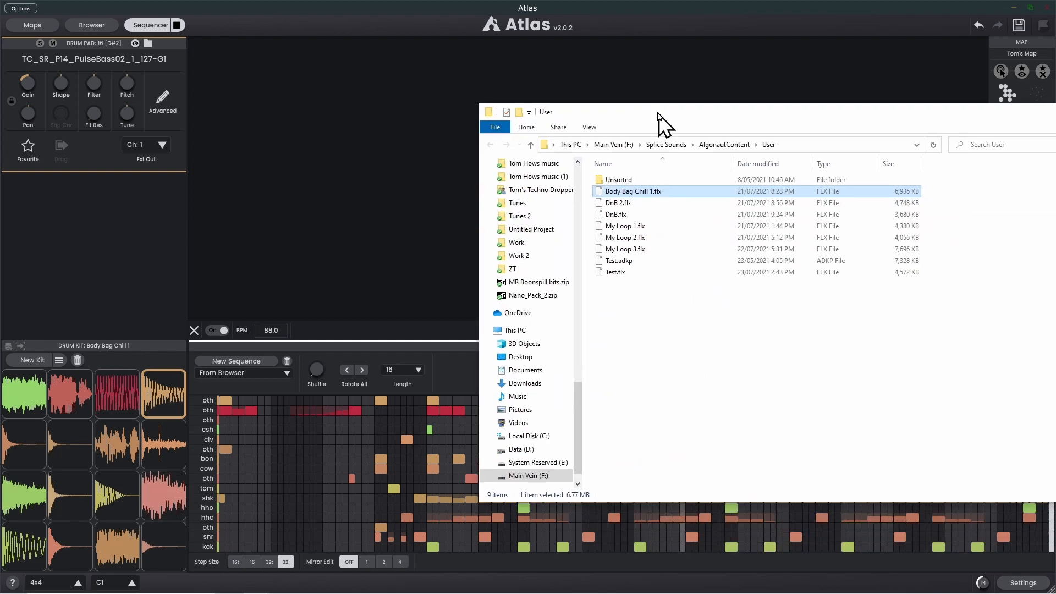
{"action": "left_click_drag", "start_coordinate": [658, 113], "coordinate": [601, 98]}
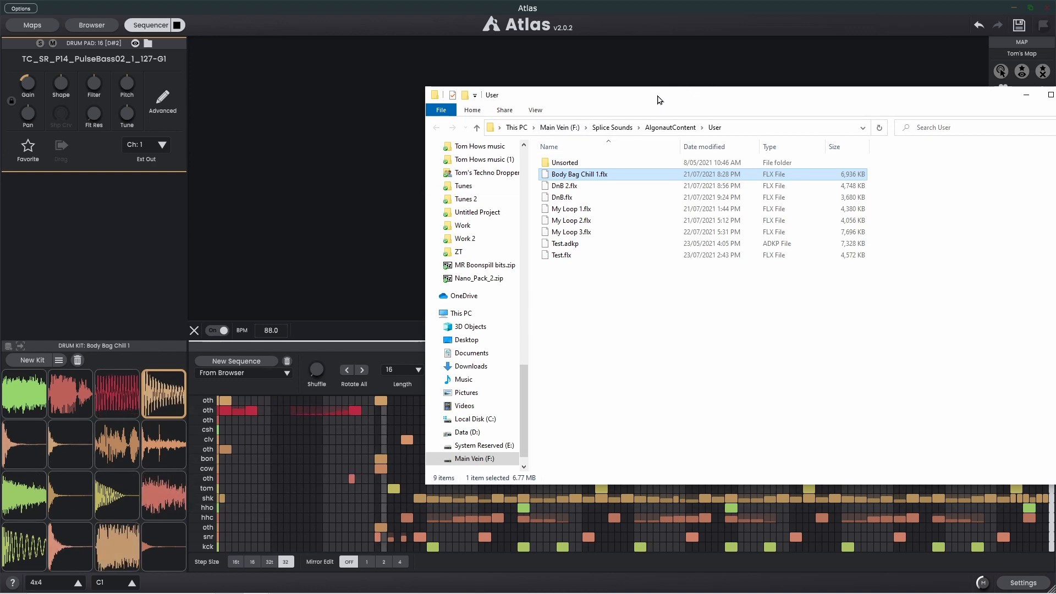
{"action": "left_click_drag", "start_coordinate": [660, 98], "coordinate": [1055, 216]}
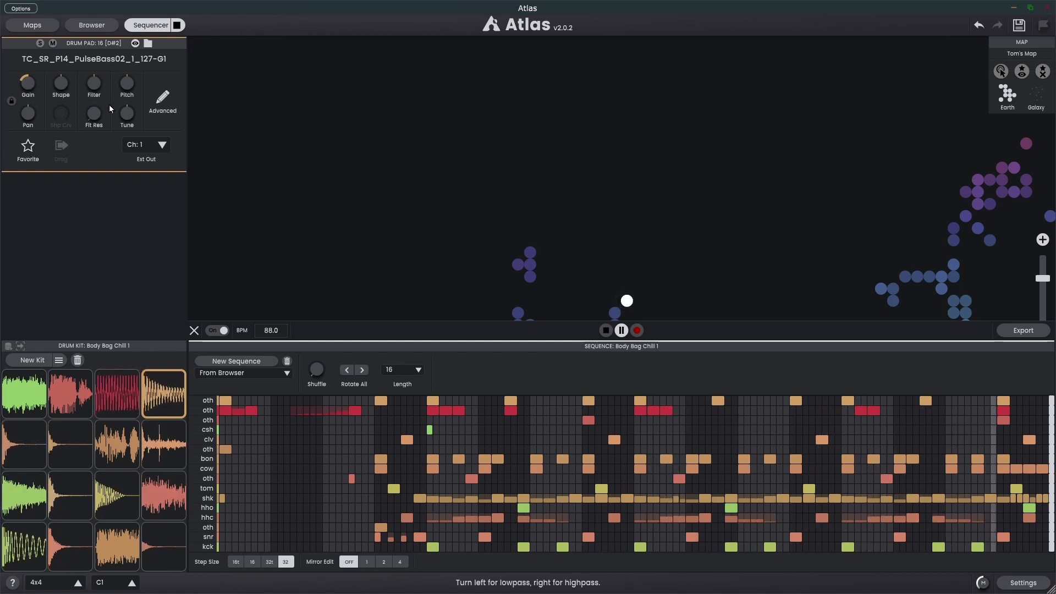
Step: Solo the PulseBass drum and raise its gain to the neutral centre setting
{"action": "left_click", "coordinate": [40, 43]}
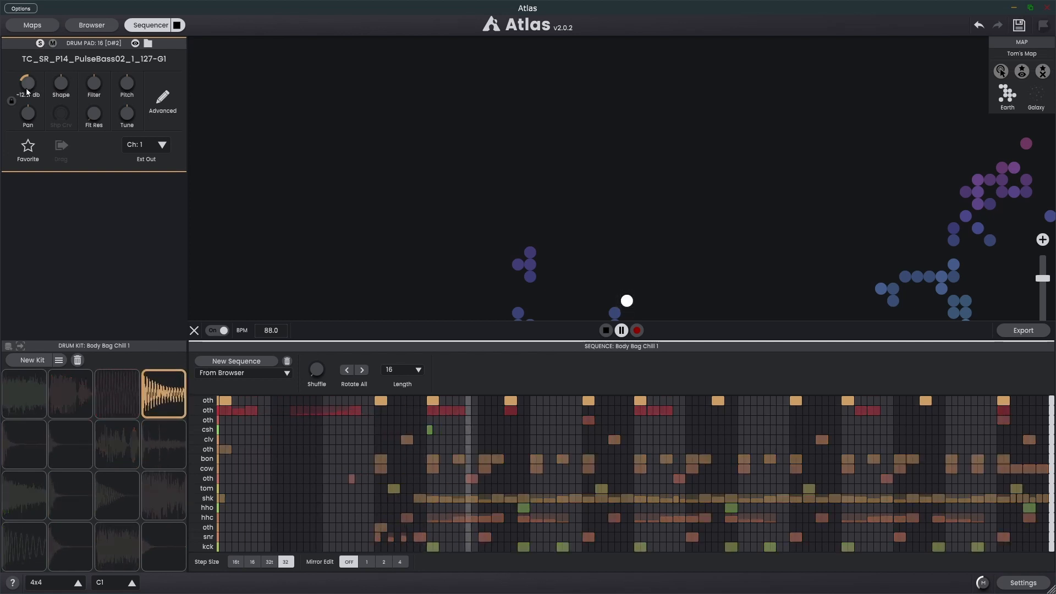
{"action": "left_click_drag", "start_coordinate": [30, 91], "coordinate": [30, 70]}
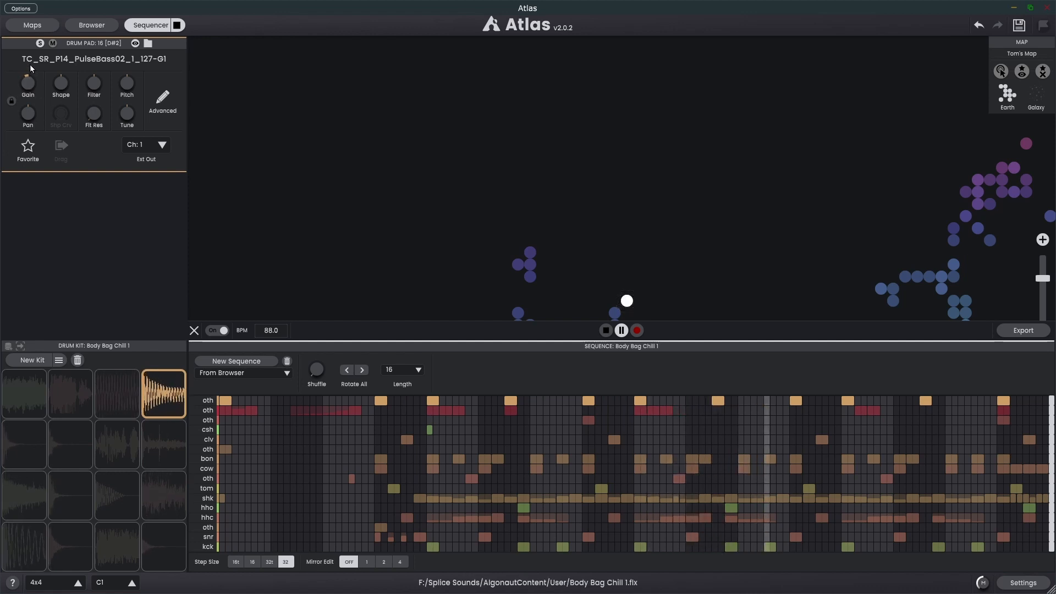
{"action": "left_click", "coordinate": [67, 398]}
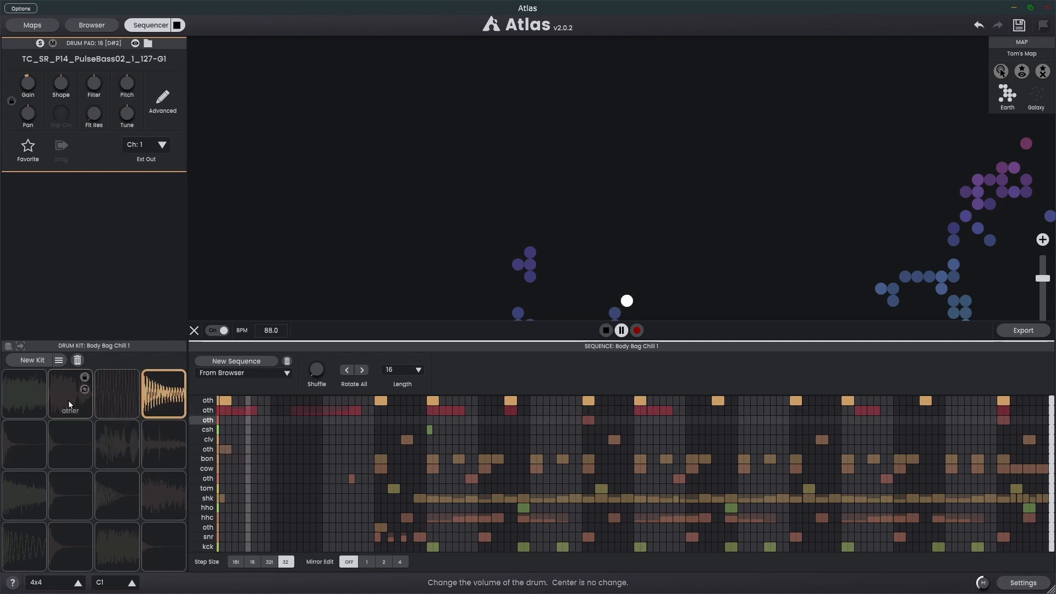
{"action": "left_click", "coordinate": [116, 397]}
{"action": "left_click", "coordinate": [151, 401]}
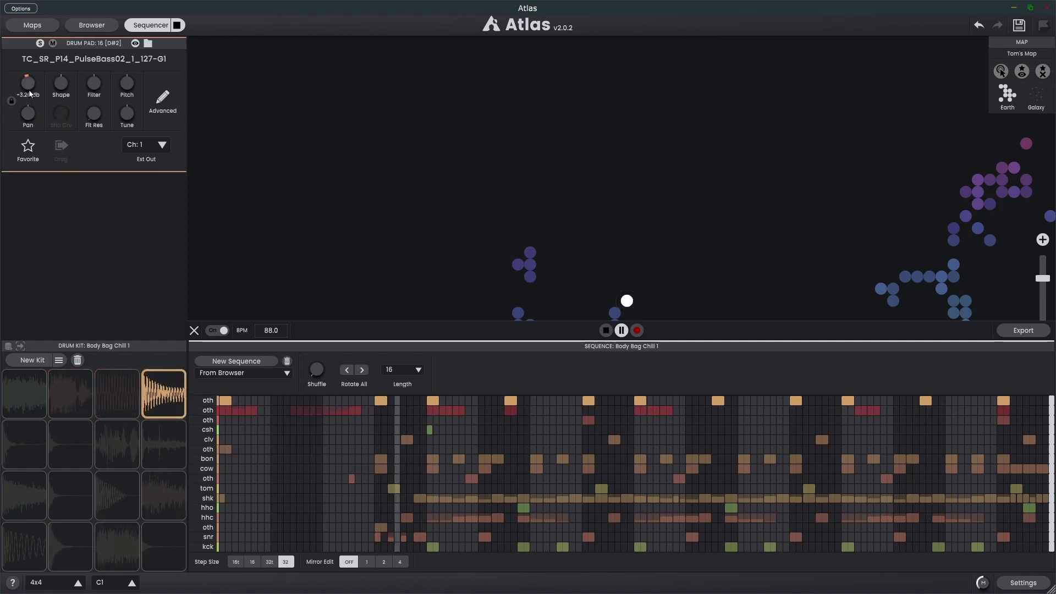
{"action": "left_click_drag", "start_coordinate": [31, 113], "coordinate": [61, 120]}
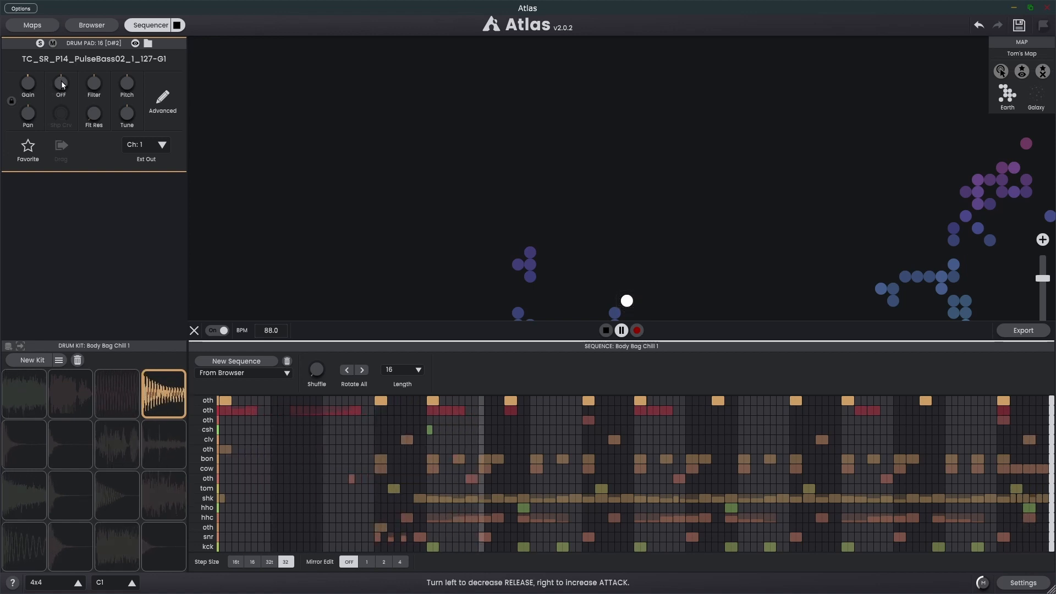
Step: Try release and attack shapes with varying shape curves on the soloed drum, and reset Shape to off
{"action": "left_click_drag", "start_coordinate": [61, 80], "coordinate": [79, 136]}
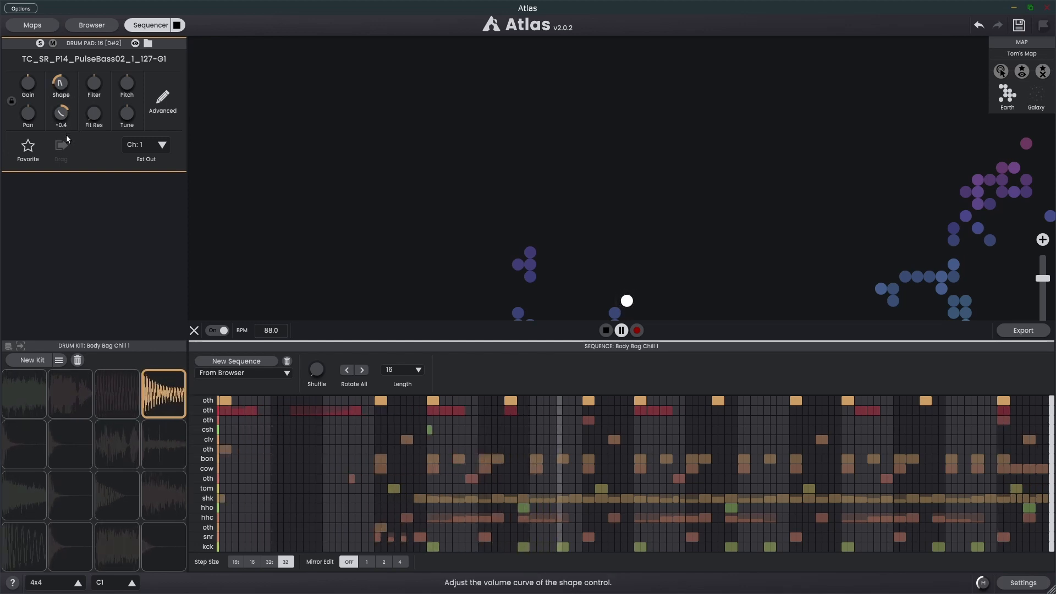
{"action": "left_click_drag", "start_coordinate": [61, 117], "coordinate": [62, 112]}
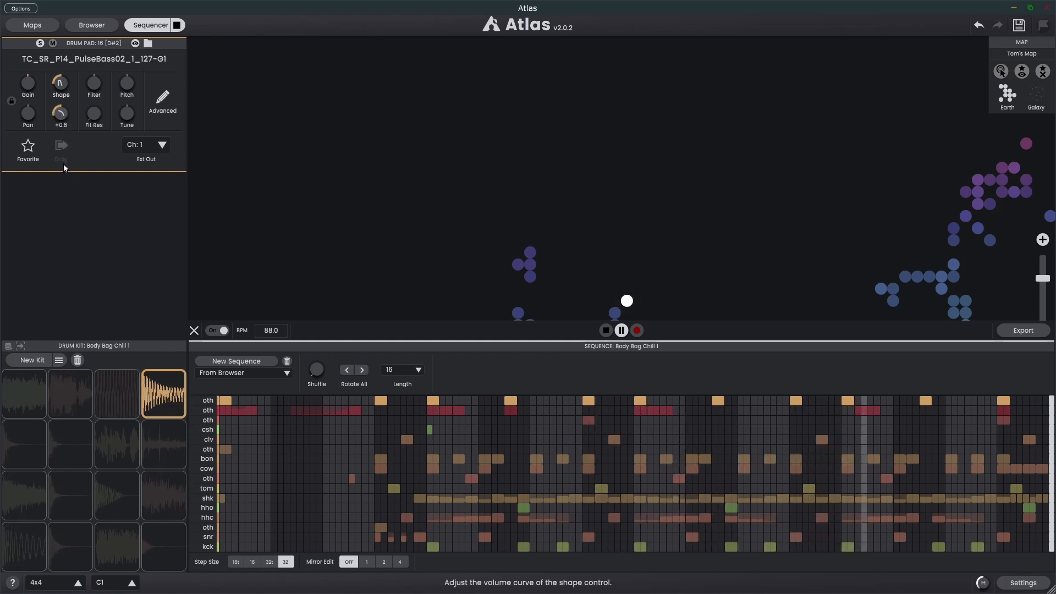
{"action": "double_click", "coordinate": [61, 115]}
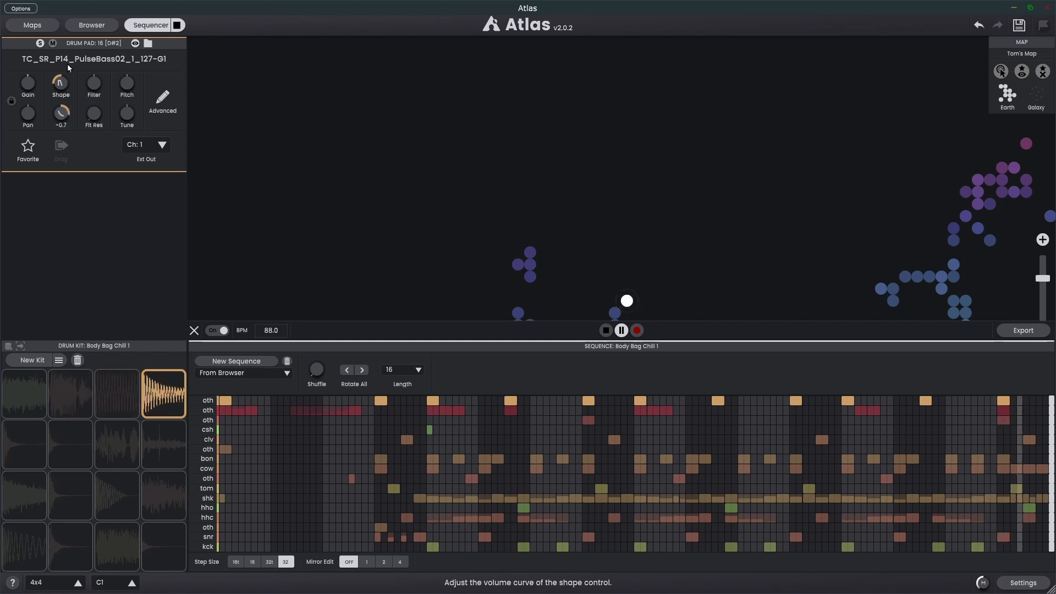
{"action": "left_click_drag", "start_coordinate": [63, 85], "coordinate": [61, 65]}
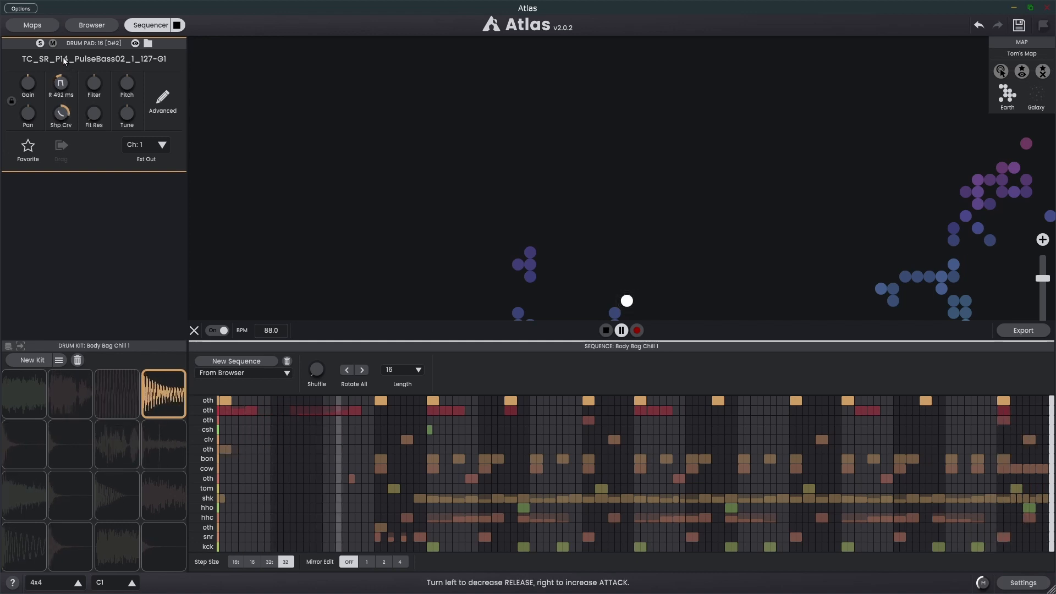
{"action": "left_click_drag", "start_coordinate": [68, 7], "coordinate": [69, 5]}
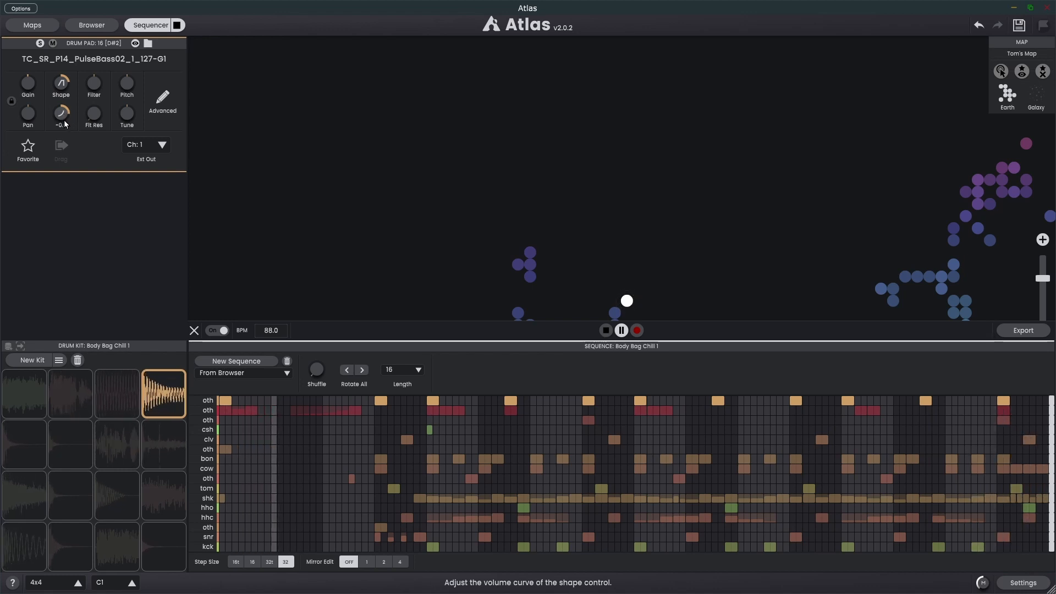
{"action": "mouse_move", "coordinate": [70, 150]}
{"action": "left_mouse_down"}
{"action": "mouse_move", "coordinate": [83, 236]}
{"action": "mouse_move", "coordinate": [61, 133]}
{"action": "left_mouse_up"}
{"action": "double_click", "coordinate": [62, 84]}
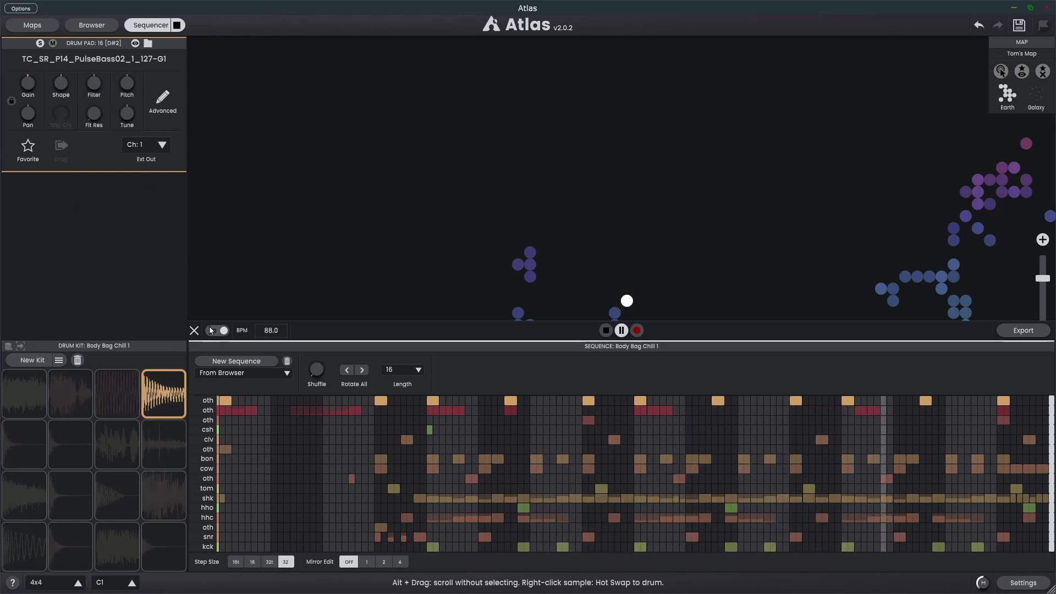
Step: Expand the soloed PulseBass drum's channel, set the step size to 16, and fill the entire channel with hits
{"action": "left_click", "coordinate": [196, 402]}
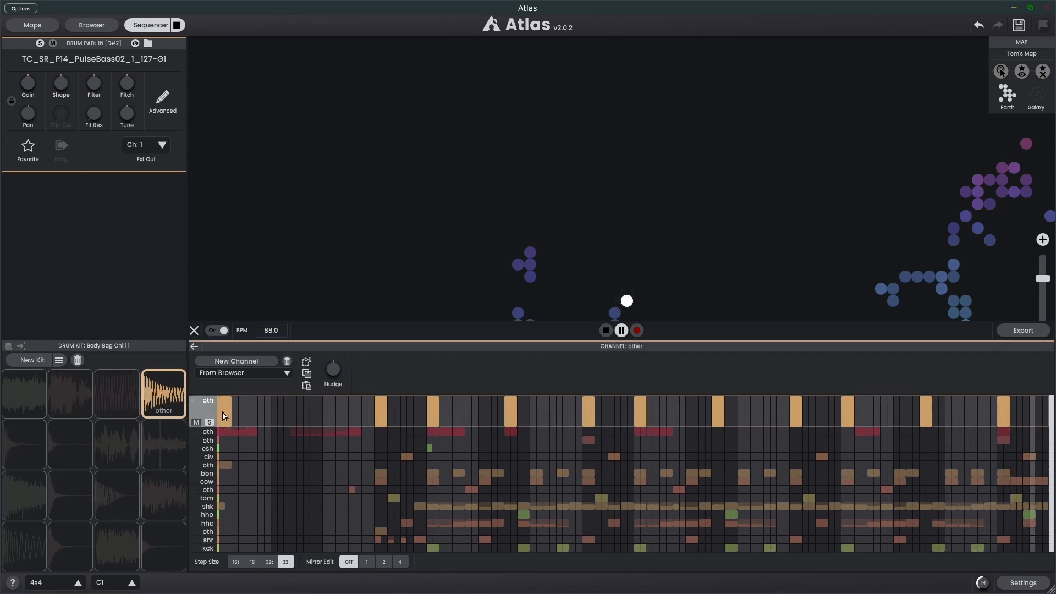
{"action": "left_click", "coordinate": [252, 561]}
{"action": "left_click_drag", "start_coordinate": [239, 410], "coordinate": [813, 410]}
{"action": "left_click_drag", "start_coordinate": [833, 340], "coordinate": [1045, 409]}
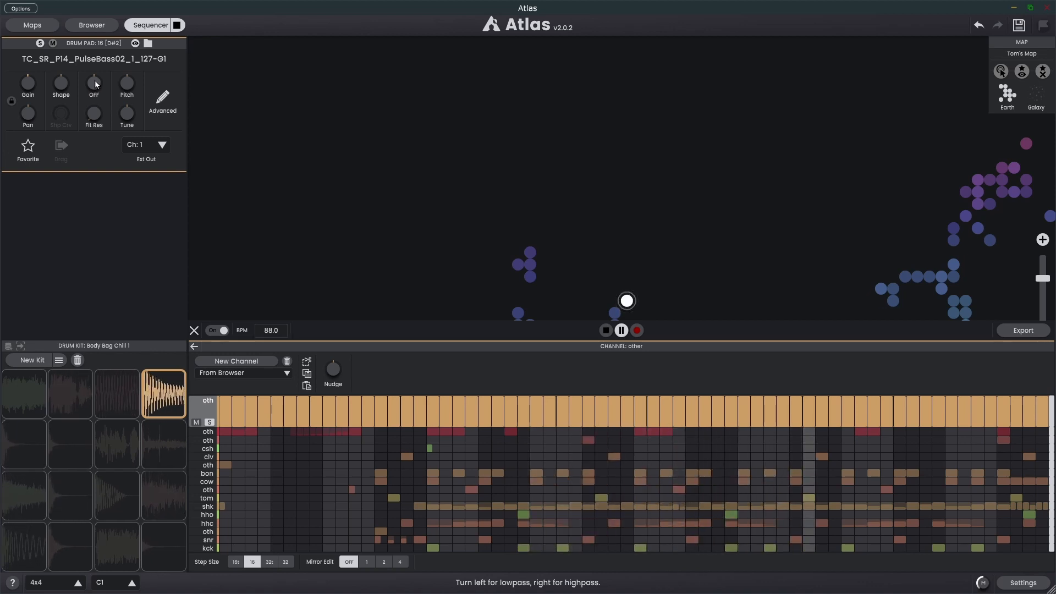
Step: Try a highpass filter on the PulseBass drum and vary its filter resonance
{"action": "mouse_move", "coordinate": [95, 81]}
{"action": "left_mouse_down"}
{"action": "mouse_move", "coordinate": [105, 130]}
{"action": "mouse_move", "coordinate": [83, 41]}
{"action": "mouse_move", "coordinate": [100, 81]}
{"action": "left_mouse_up"}
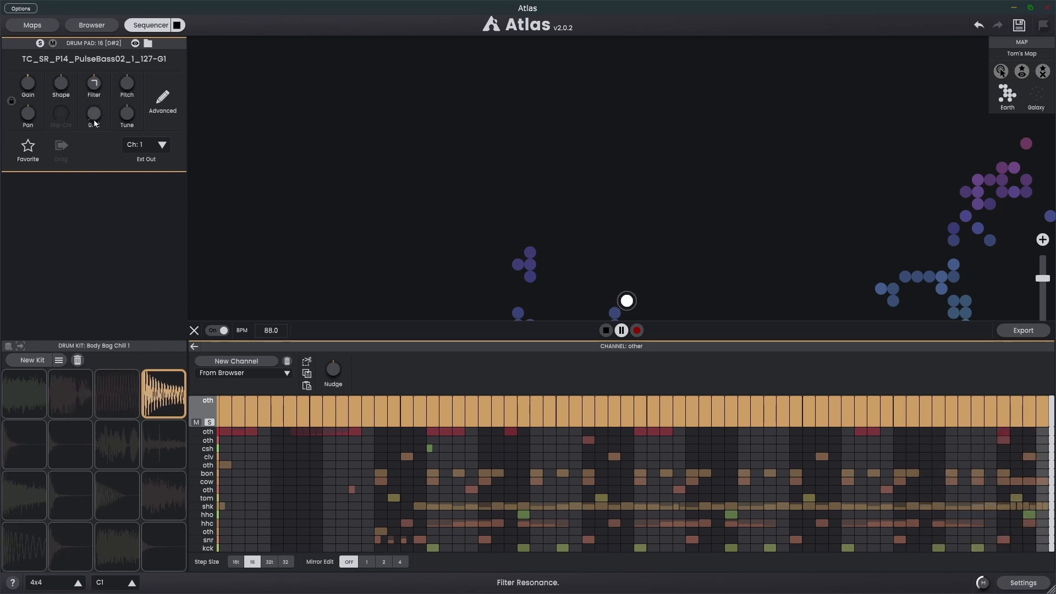
{"action": "left_click_drag", "start_coordinate": [96, 123], "coordinate": [91, 159]}
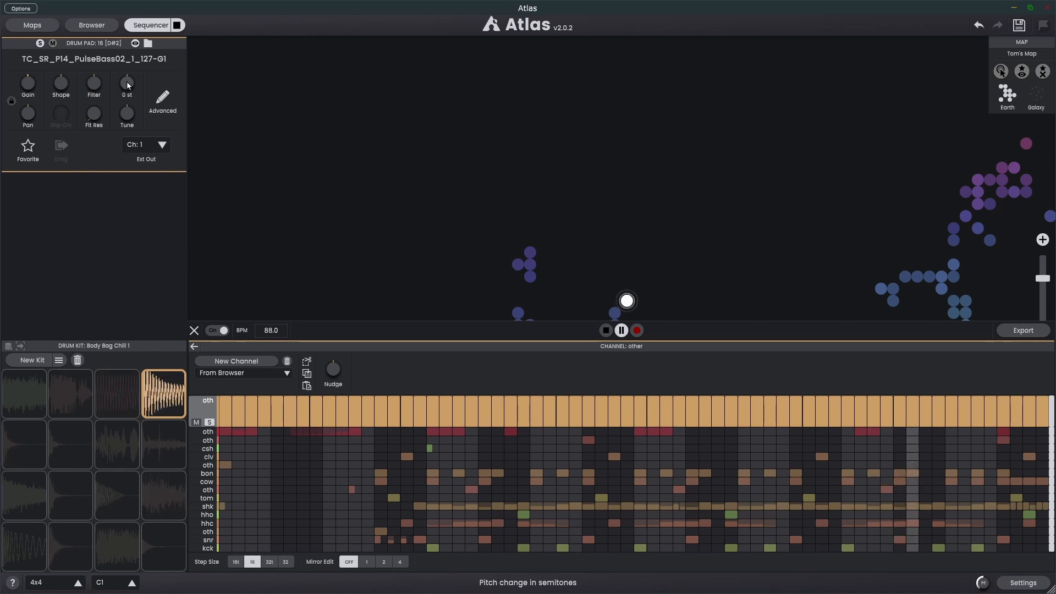
Step: Try the PulseBass drum's pitch at +6 semitones, reset it to 0, and vary the fine tuning
{"action": "left_click_drag", "start_coordinate": [134, 81], "coordinate": [163, 160]}
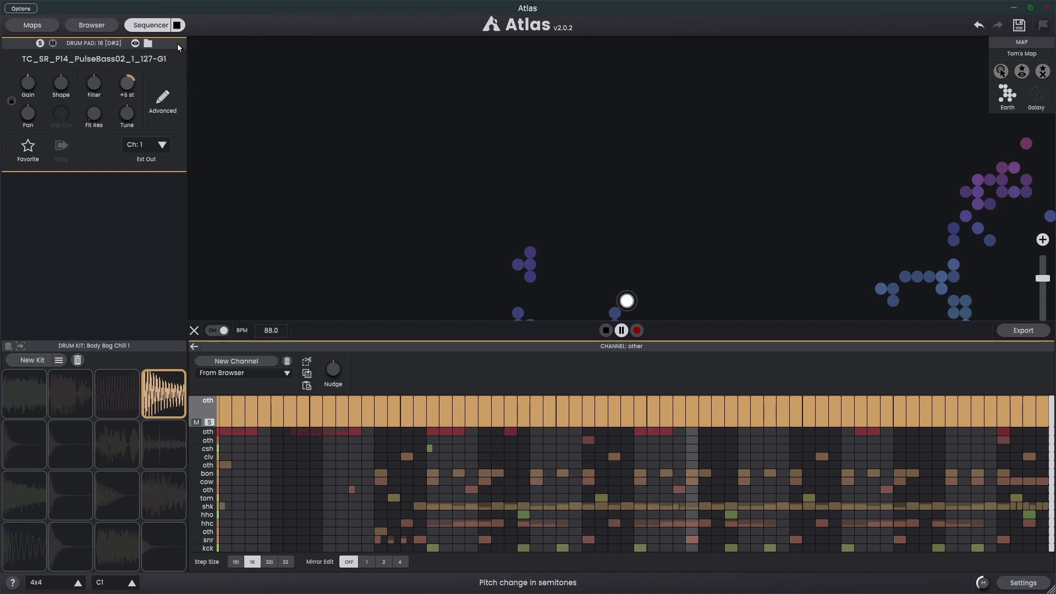
{"action": "double_click", "coordinate": [127, 86]}
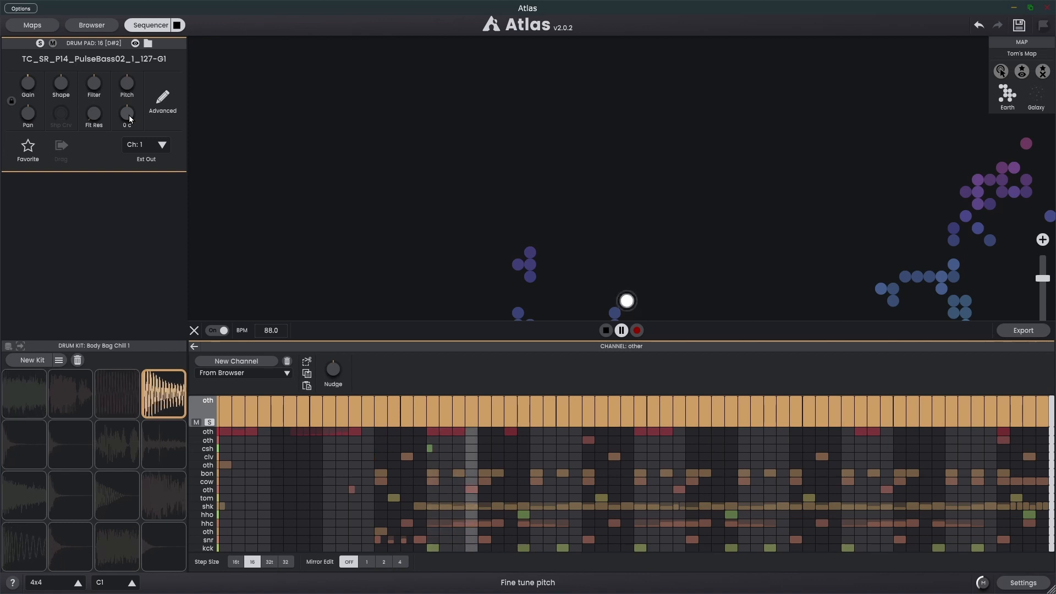
{"action": "left_click_drag", "start_coordinate": [131, 119], "coordinate": [161, 147]}
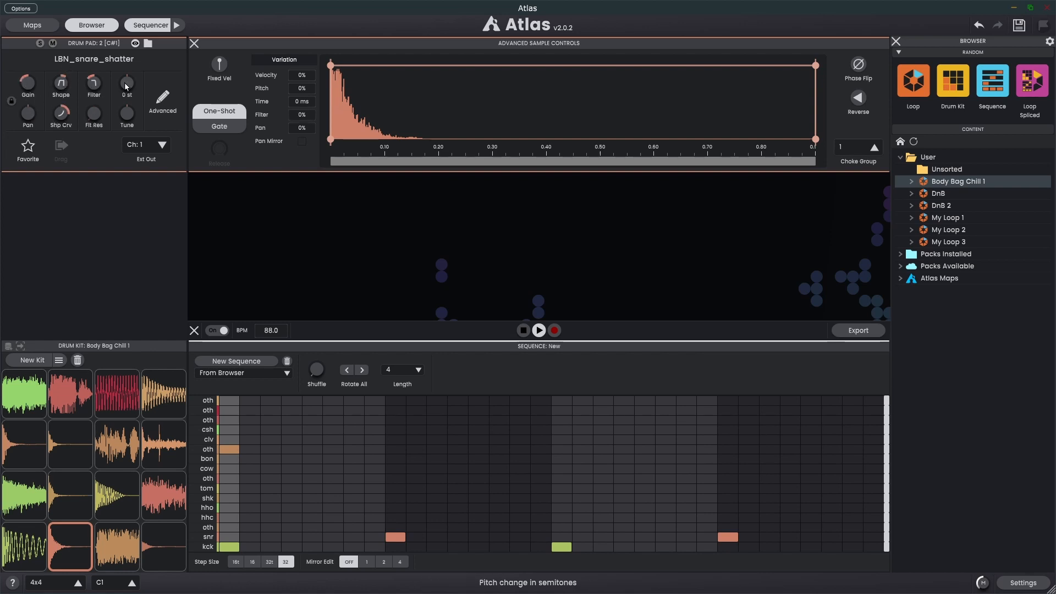
Step: Lock the snare pad's control settings and generate several new drum kits from samples
{"action": "left_click", "coordinate": [34, 360]}
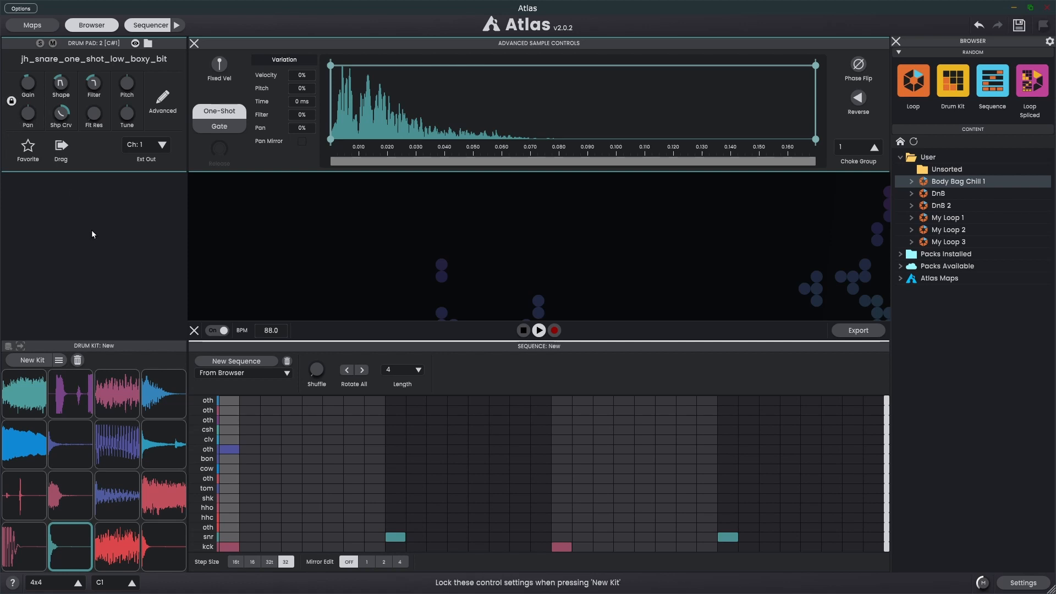
{"action": "left_click", "coordinate": [32, 360]}
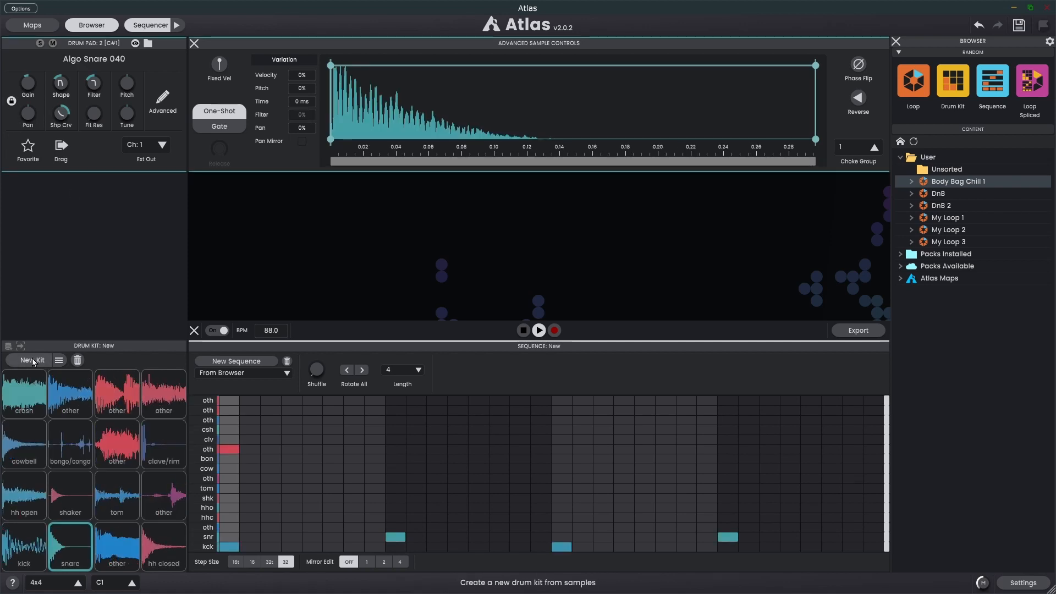
{"action": "left_click", "coordinate": [32, 361]}
{"action": "left_click", "coordinate": [33, 361]}
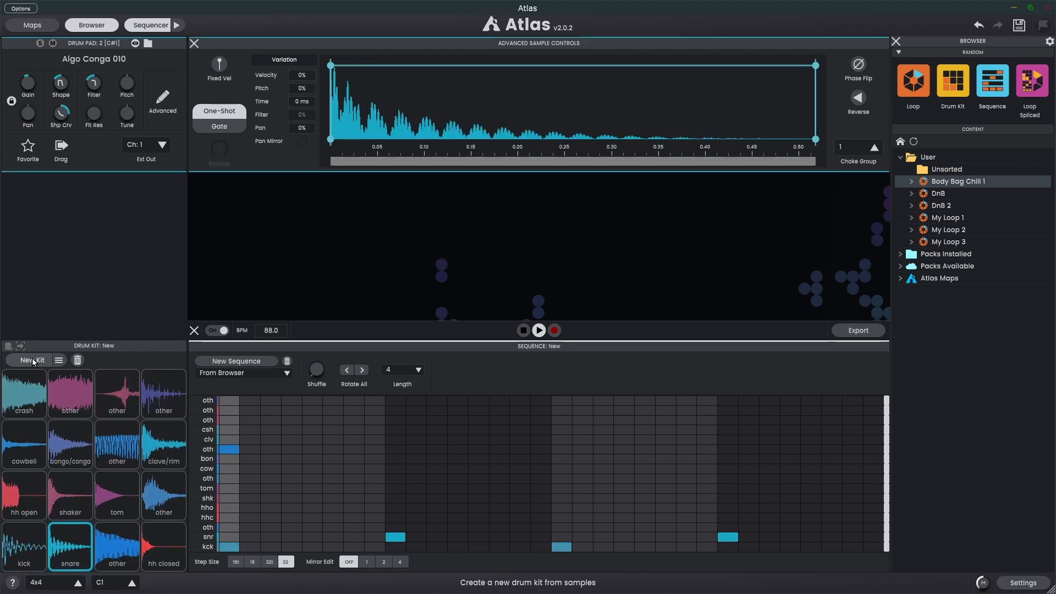
Step: Select all sixteen drum pads from the crash through the closed hi-hat and adjust their gain together
{"action": "left_click", "coordinate": [24, 392]}
{"action": "left_click", "coordinate": [157, 546], "text": "shift"}
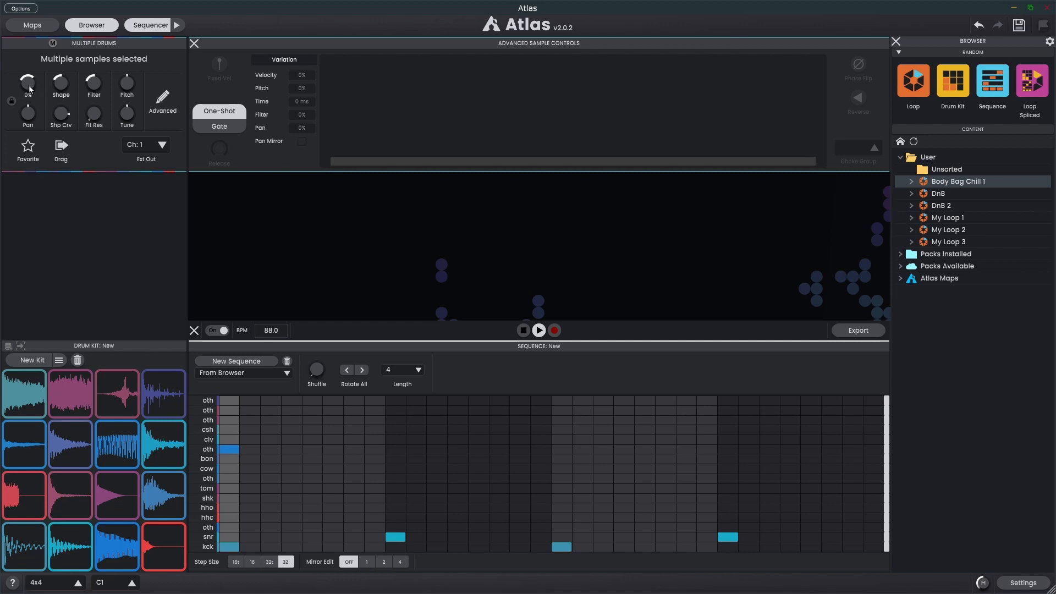
{"action": "left_click_drag", "start_coordinate": [31, 77], "coordinate": [32, 86]}
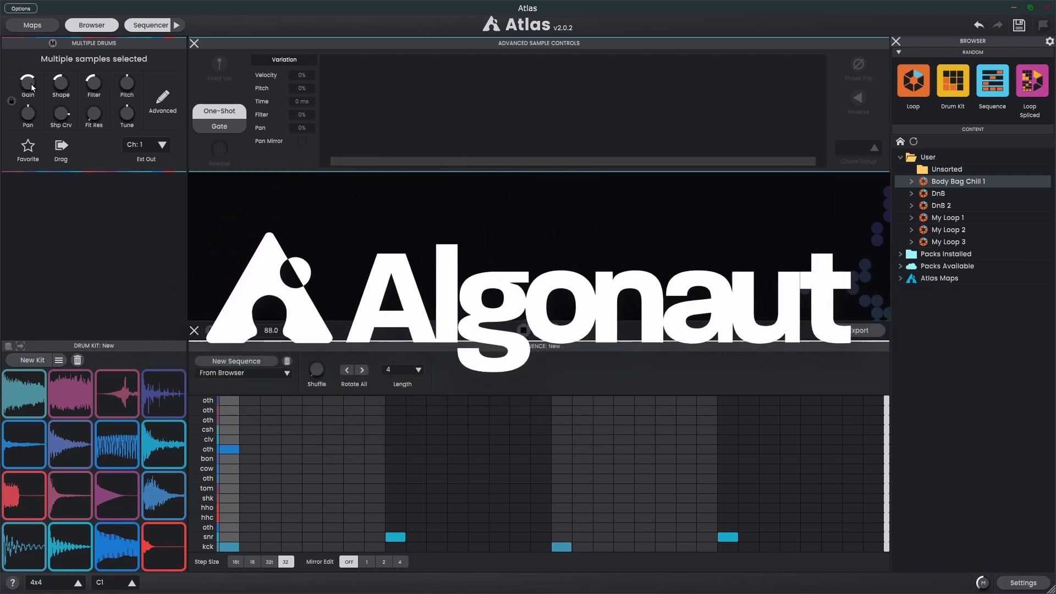